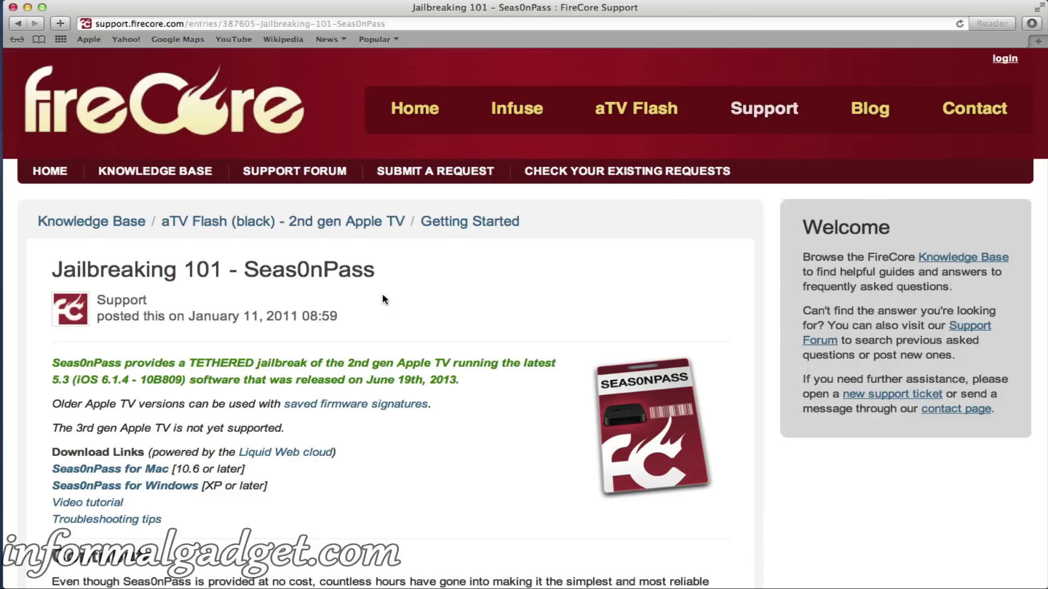
- Download Seas0nPass for Mac and create the jailbroken IPSW to restore the Apple TV with
scroll(384, 298, down, 5)
scroll(382, 299, down, 3)
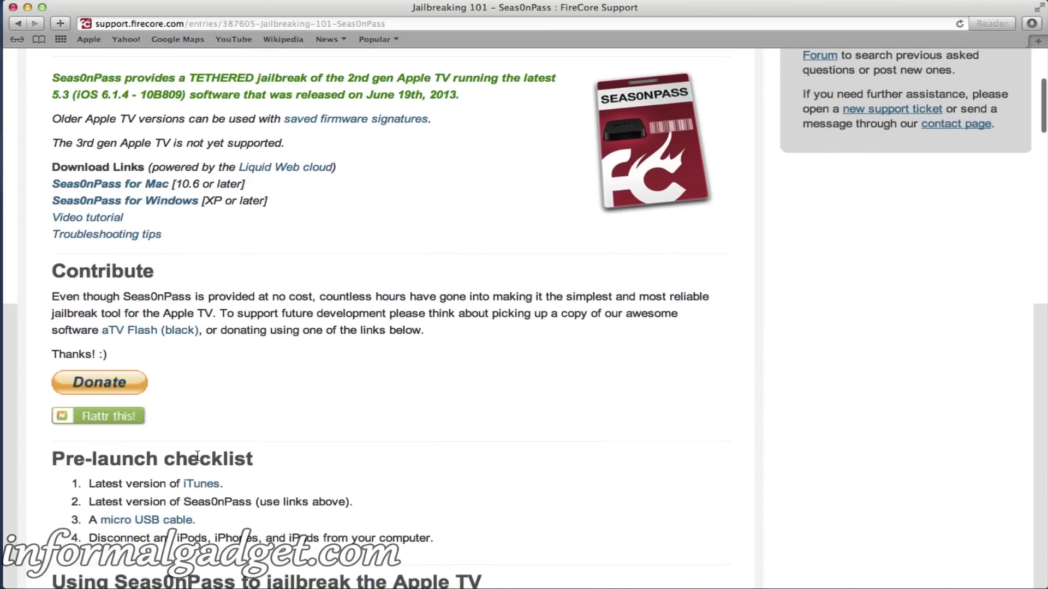
scroll(197, 456, up, 4)
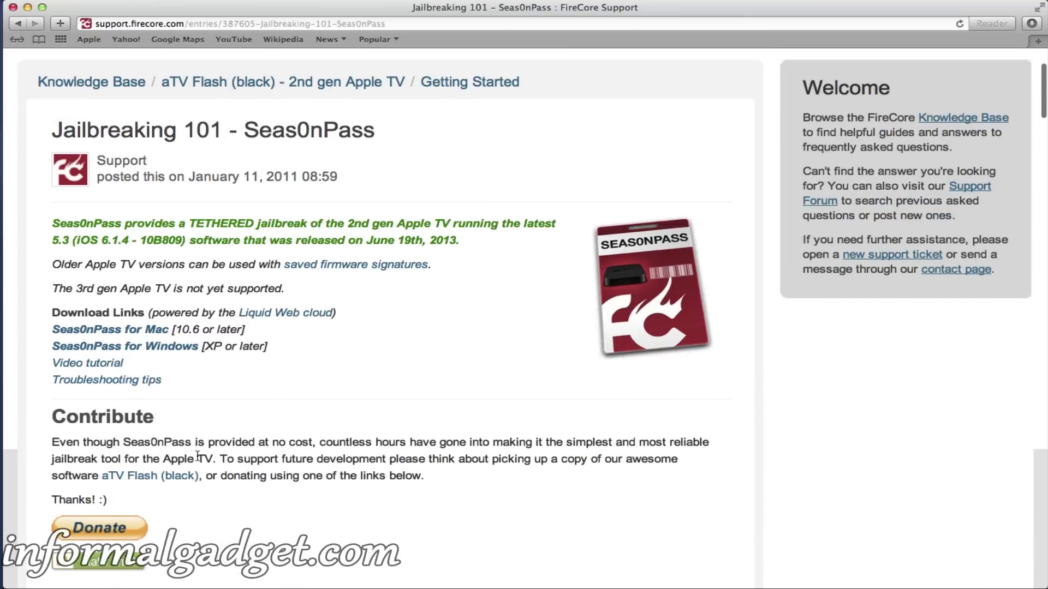
click(119, 330)
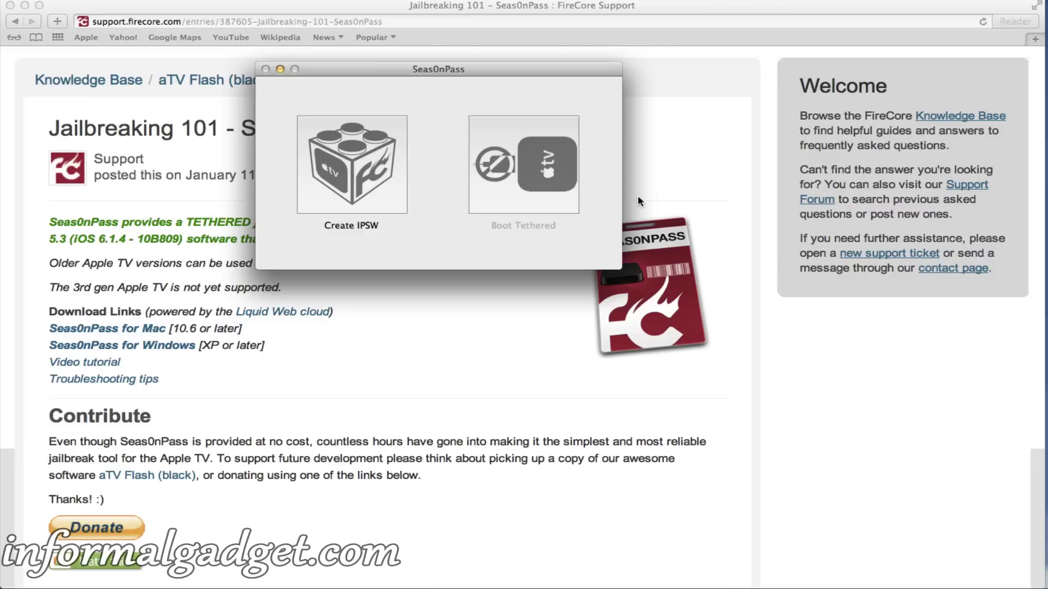
click(342, 189)
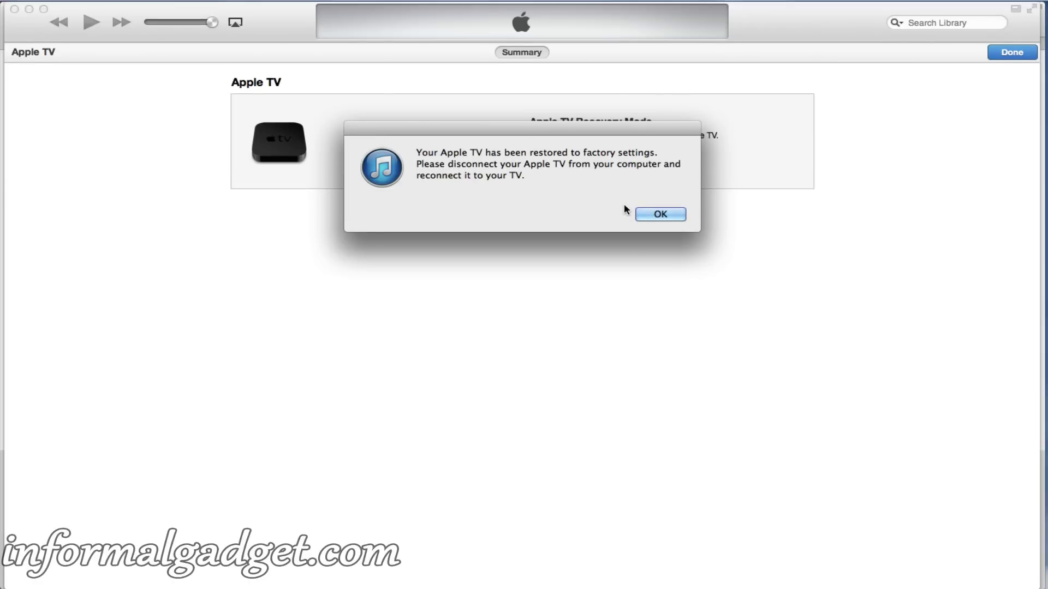
- Dismiss iTunes' notice that the Apple TV was restored to factory settings
click(658, 215)
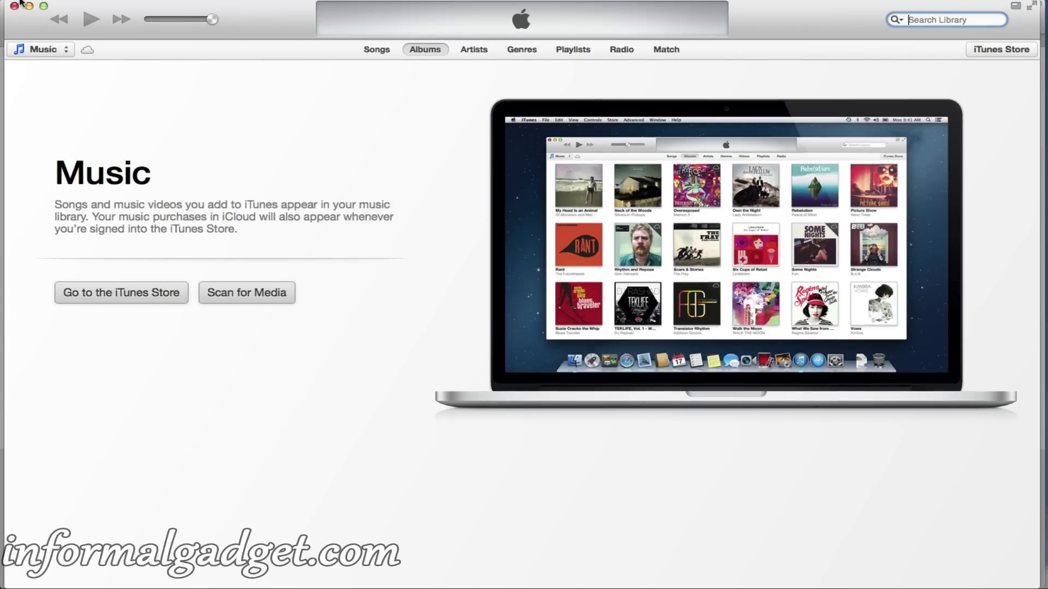
- Hide iTunes and close Seas0nPass's 'iTunes restore script successful!' message
click(29, 6)
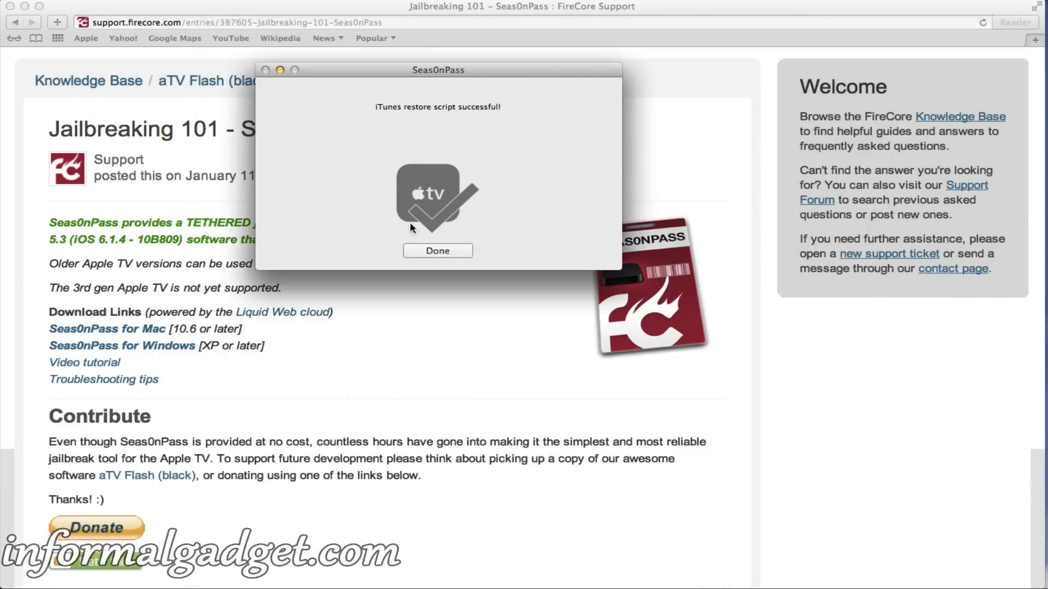
click(428, 251)
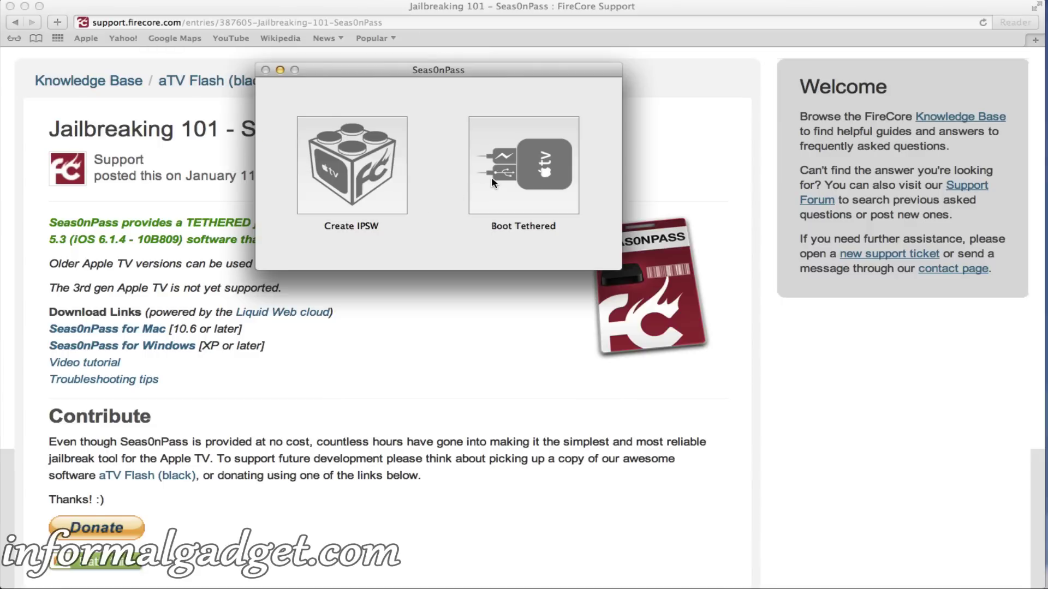
- Boot the Apple TV tethered, close the completion message, and quit Seas0nPass
click(491, 179)
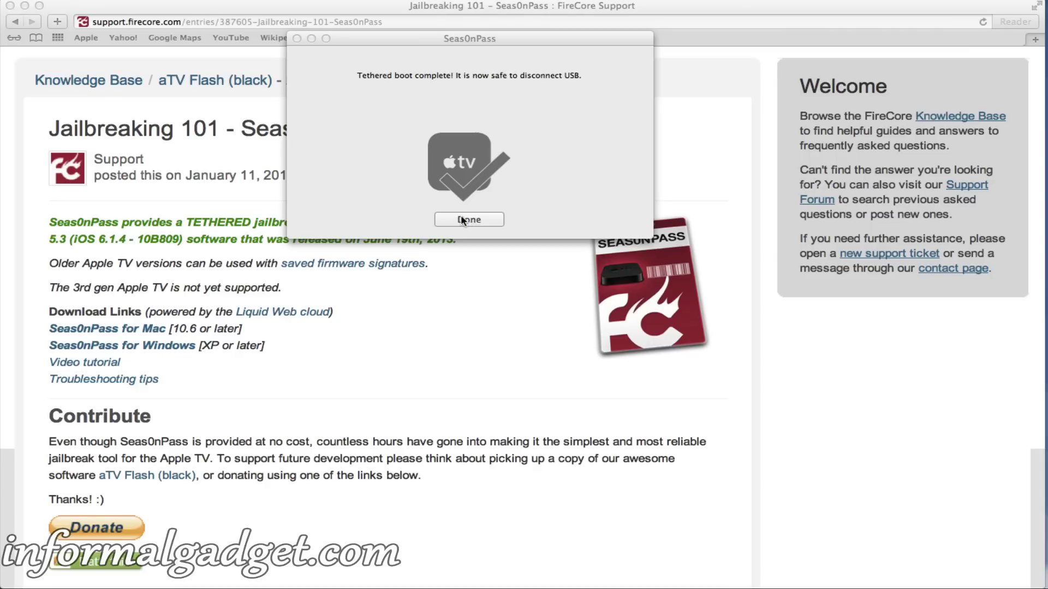
click(461, 220)
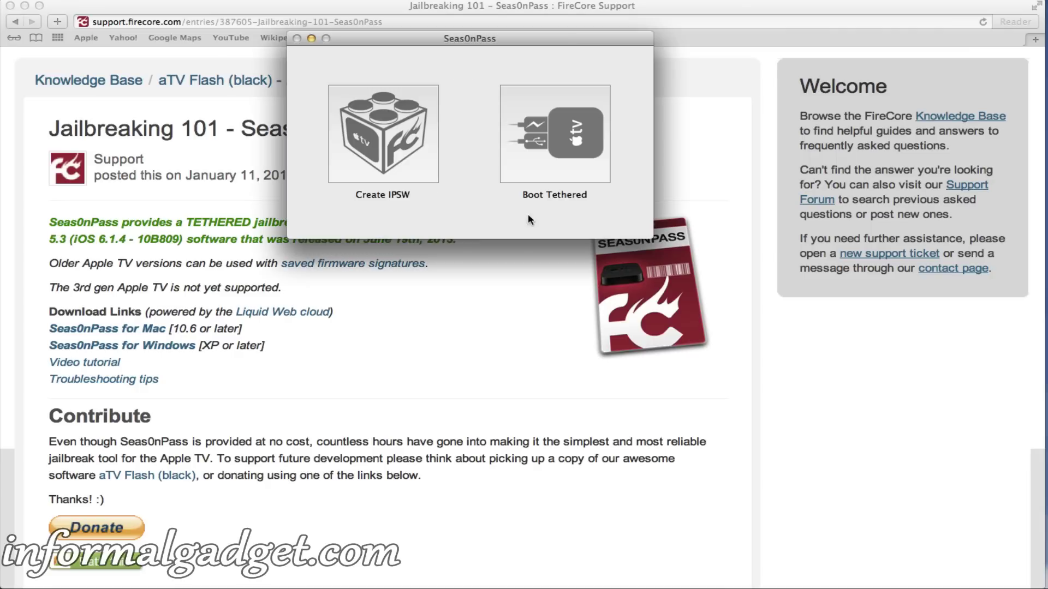
click(60, 0)
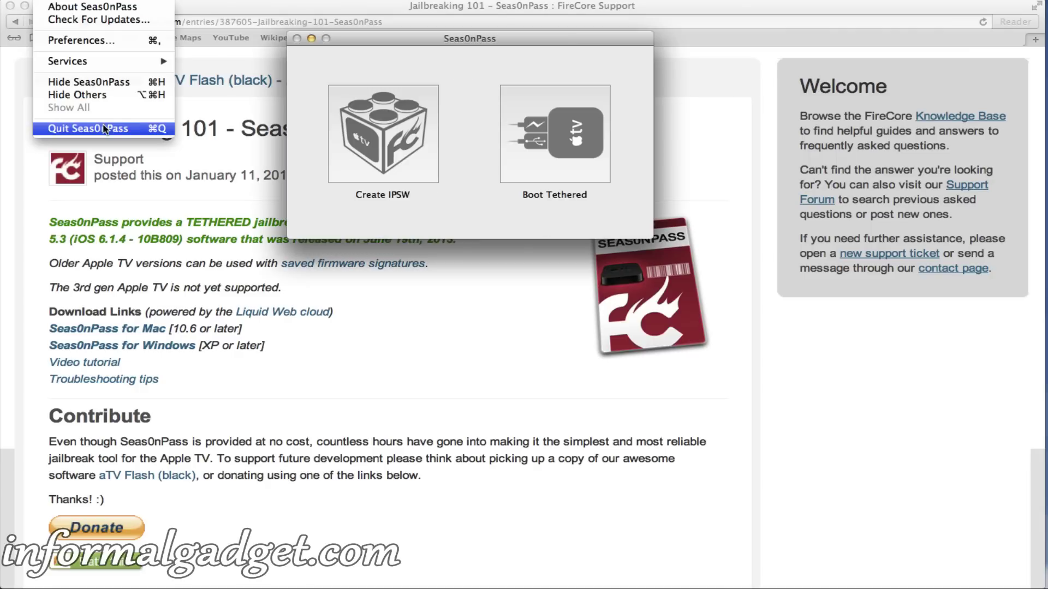
click(105, 129)
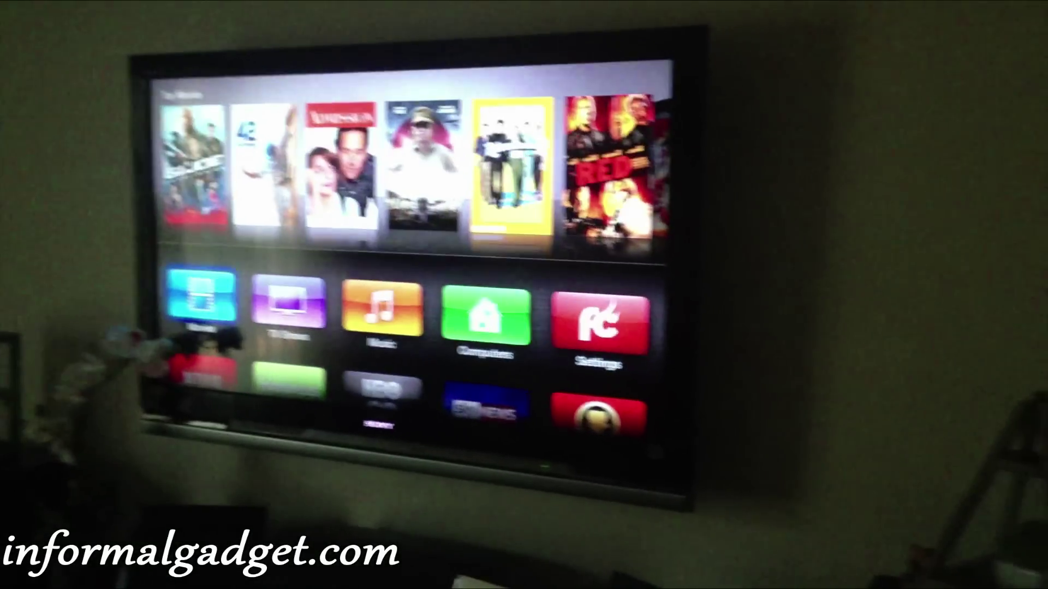
- Check that Settings > General > About shows software 5.3, then back out to the home screen
key(Right)
key(Right)
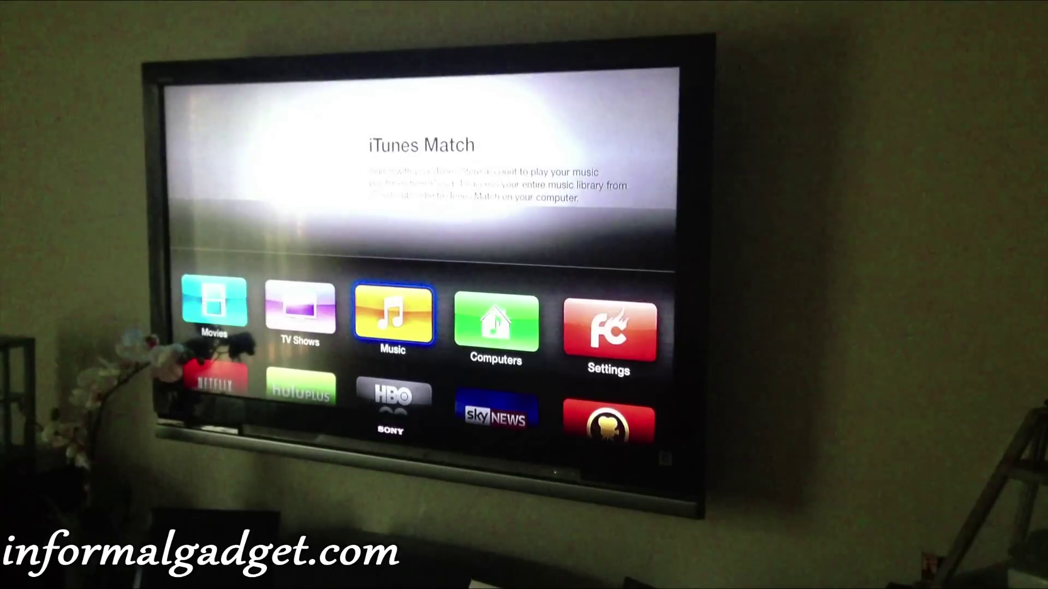
key(Right)
key(Right)
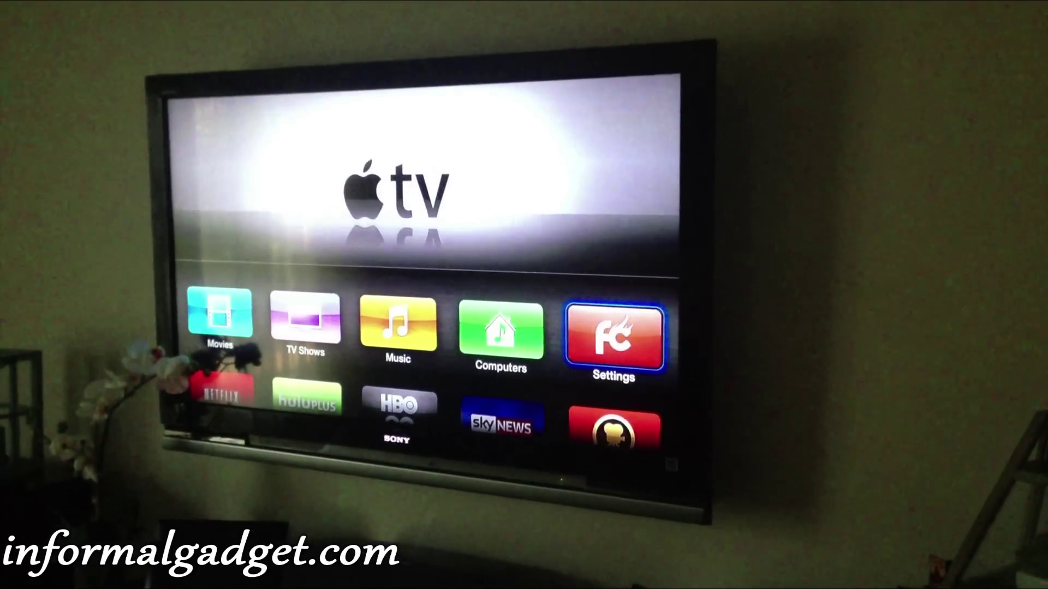
key(Return)
key(Down)
key(Down)
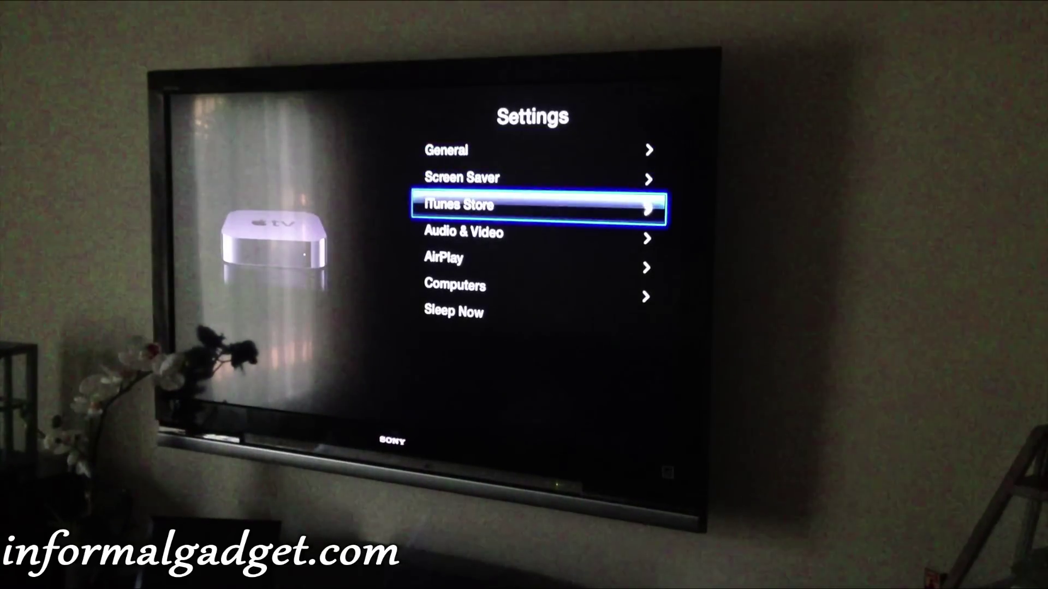
key(Up)
key(Up)
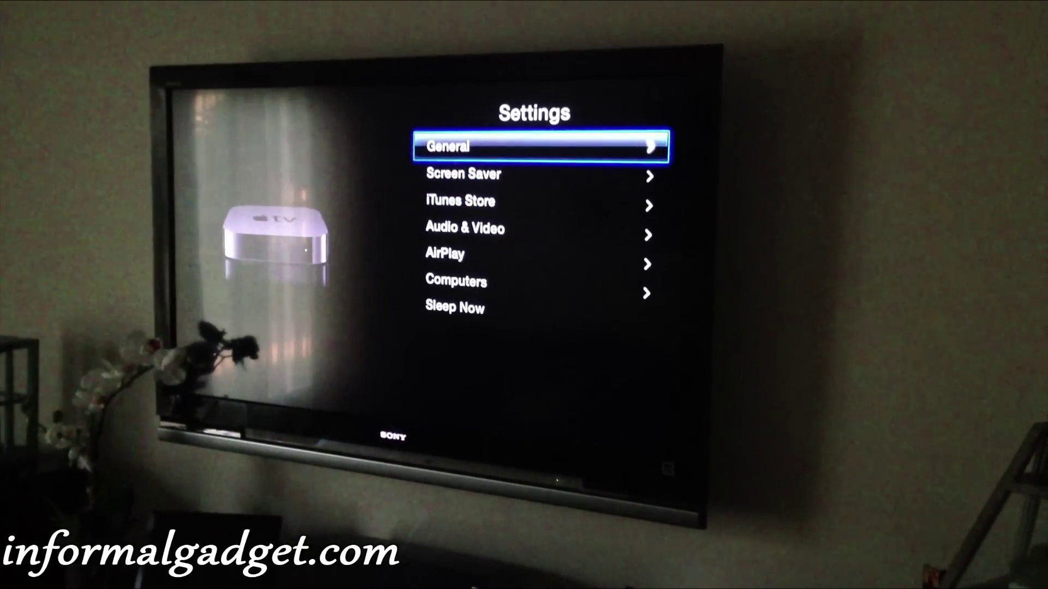
key(Return)
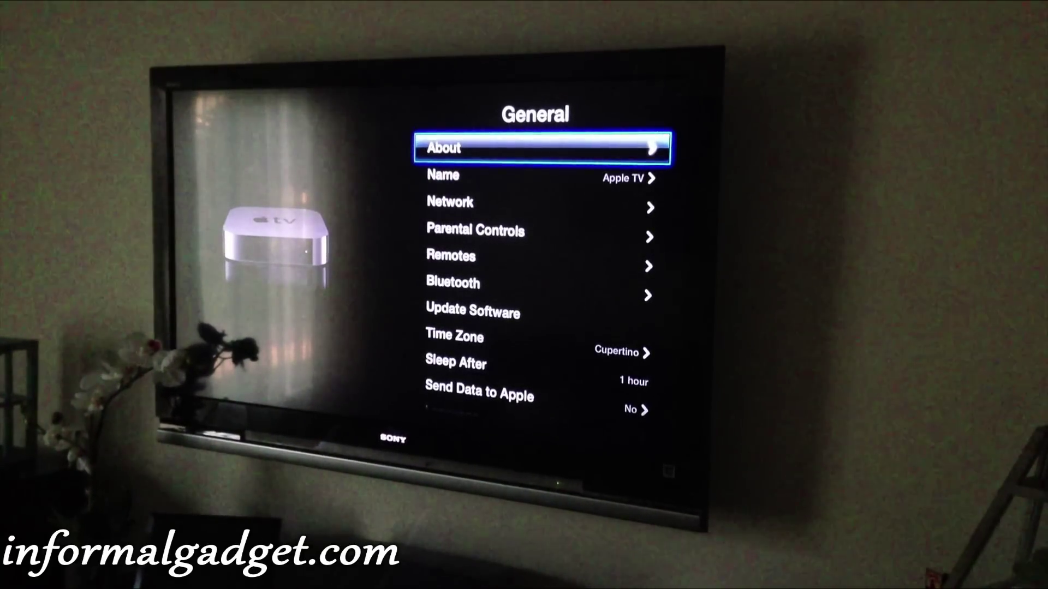
key(Return)
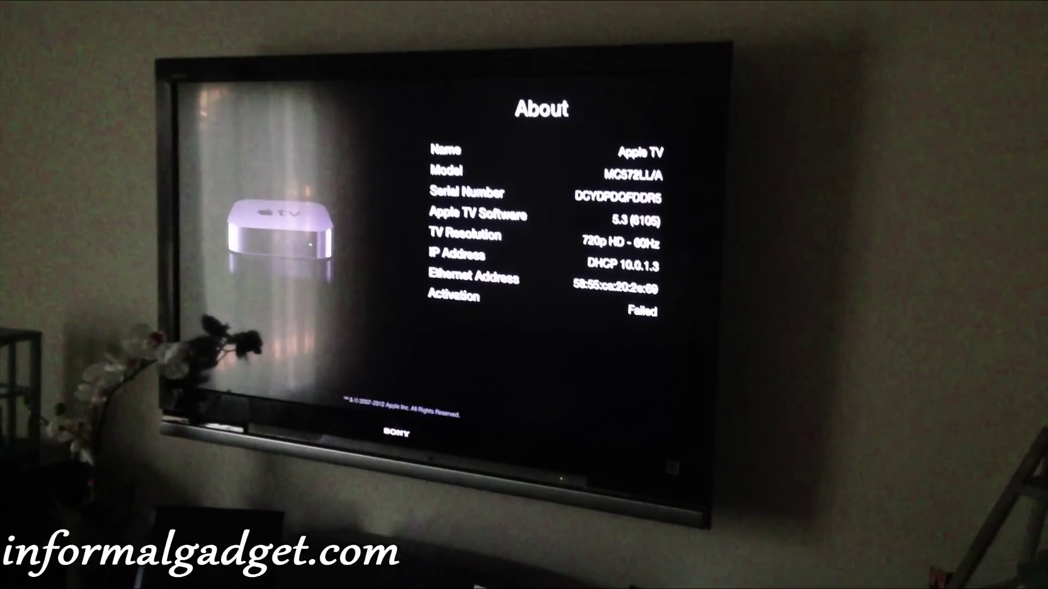
key(Escape)
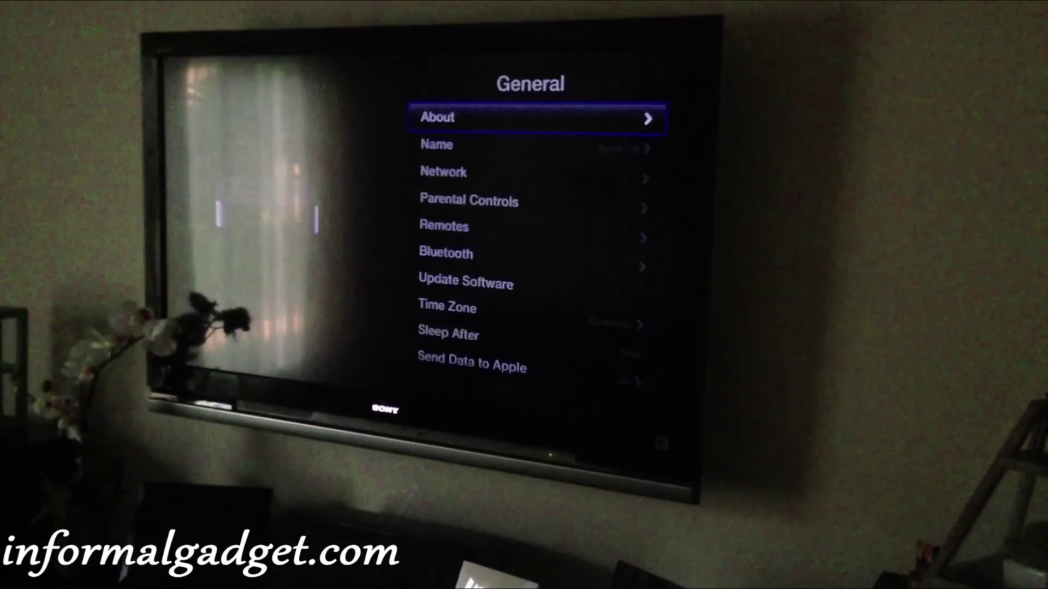
key(Escape)
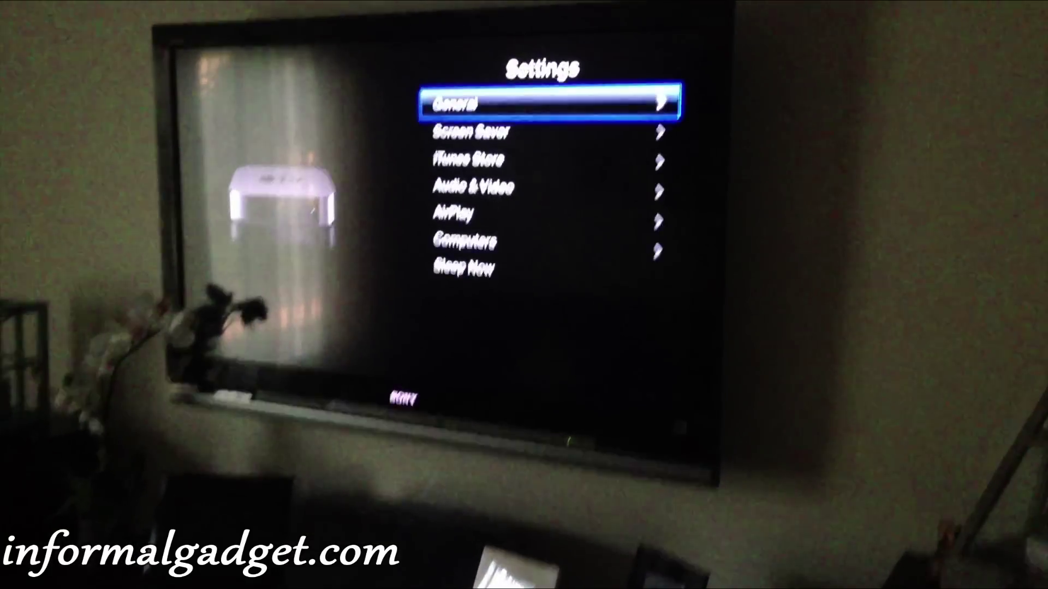
key(Escape)
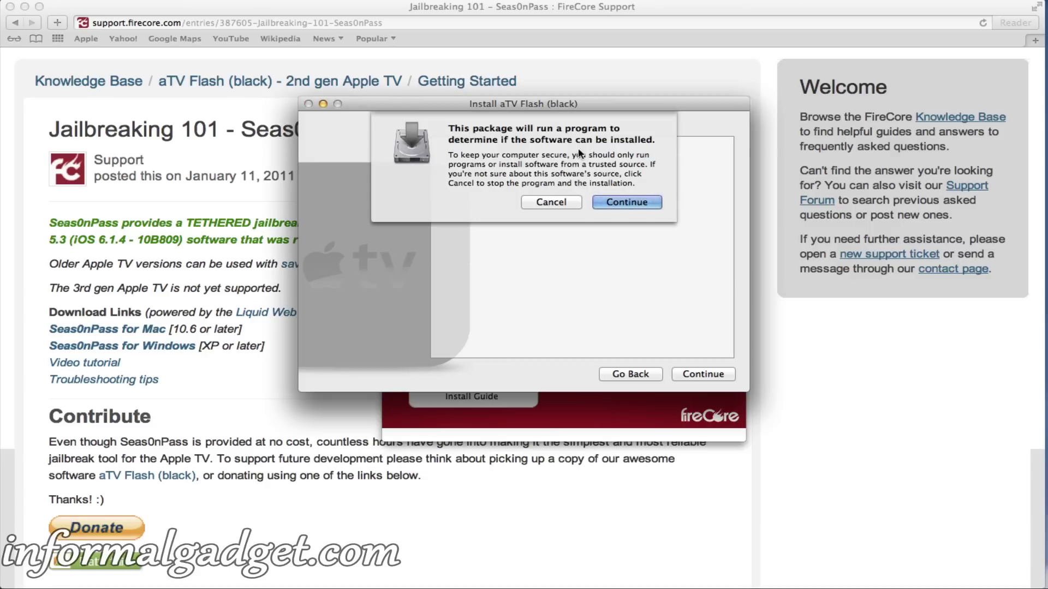
- Allow the compatibility check, accept the licence, and install aTV Flash (black) onto the detected Apple TV
click(611, 202)
click(702, 374)
click(701, 375)
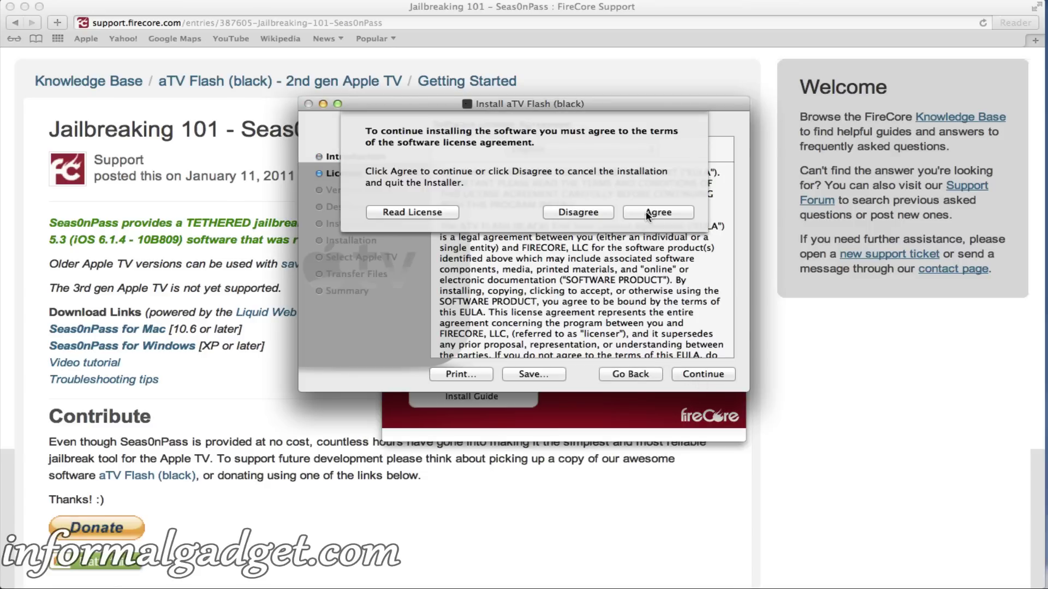
click(655, 214)
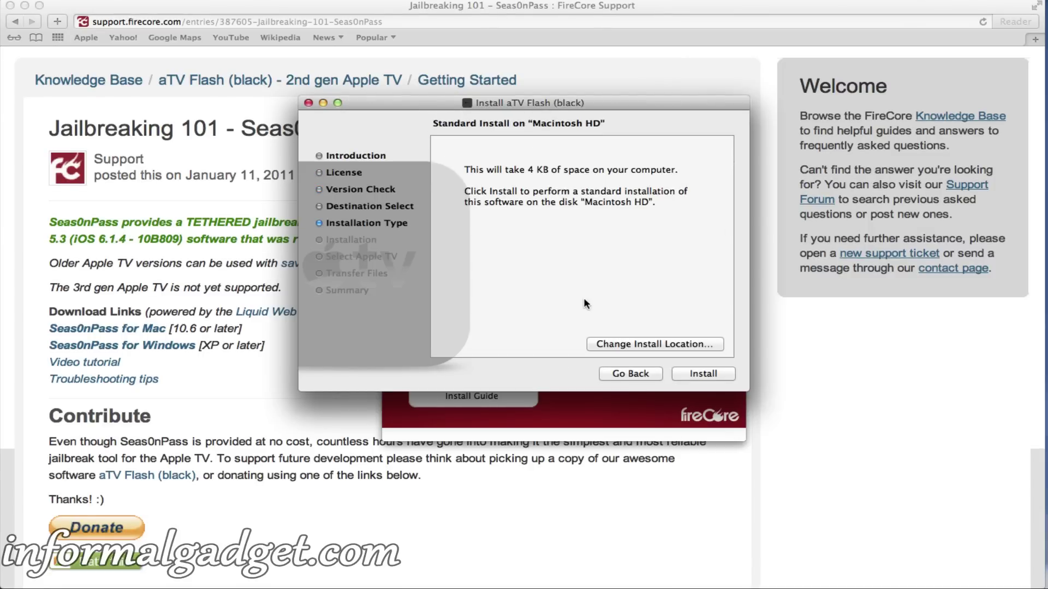
click(689, 374)
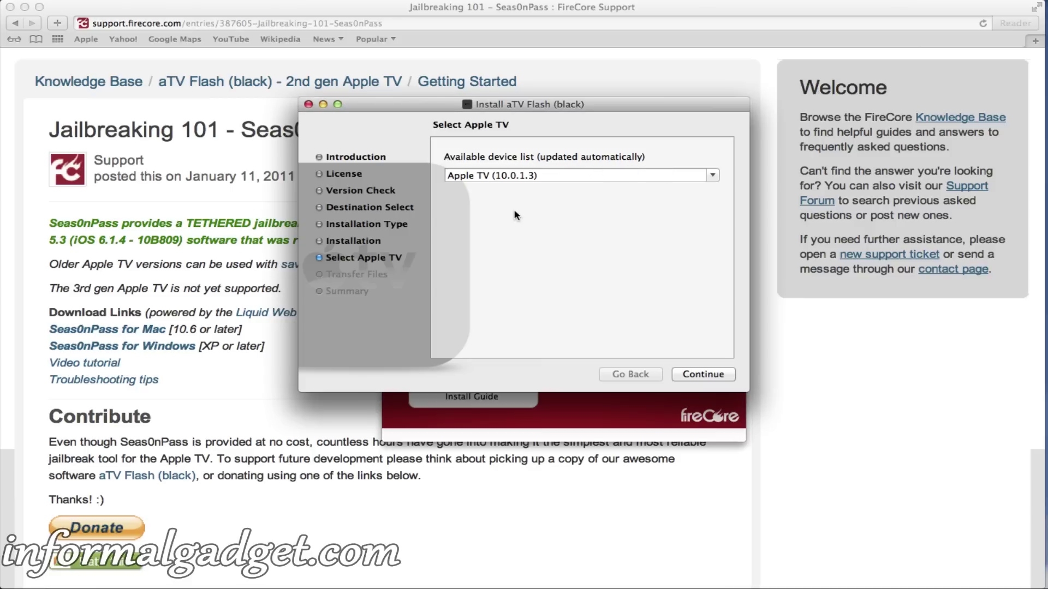
click(703, 374)
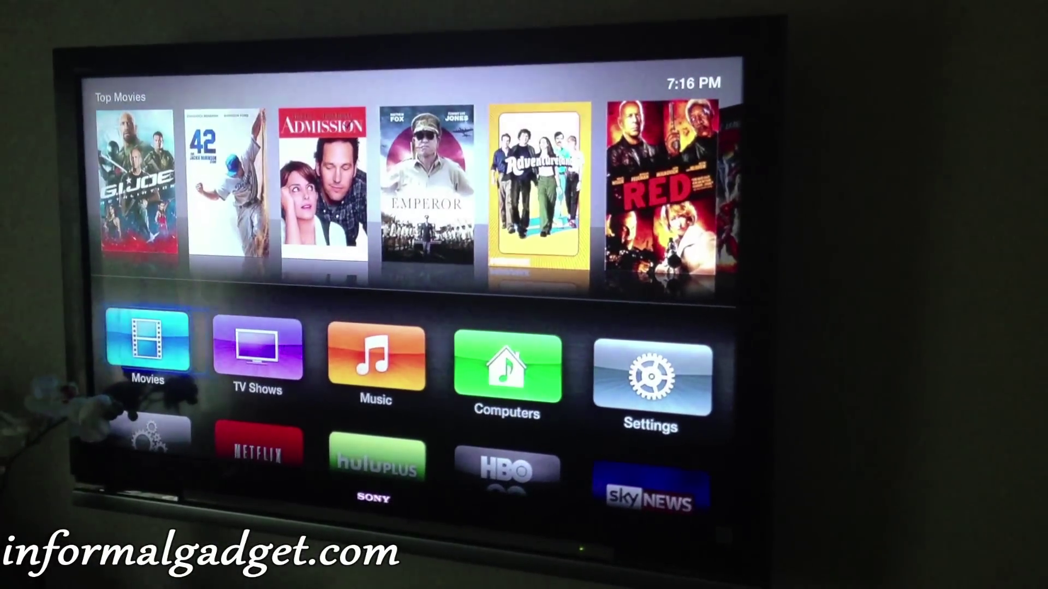
- Move down the home screen to the Maintenance tile and open it
key(Right)
key(Down)
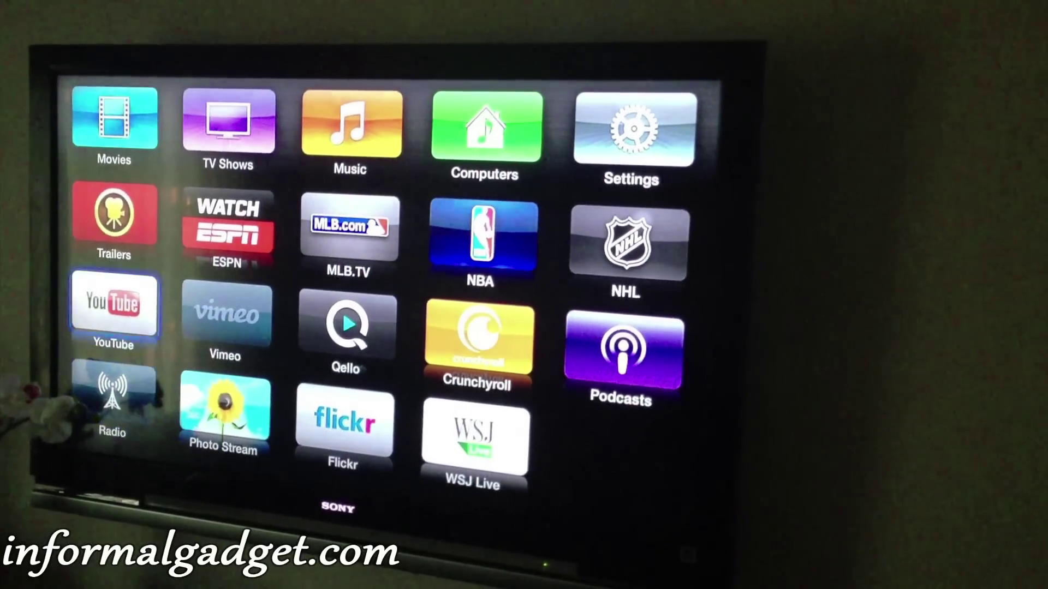
key(Up)
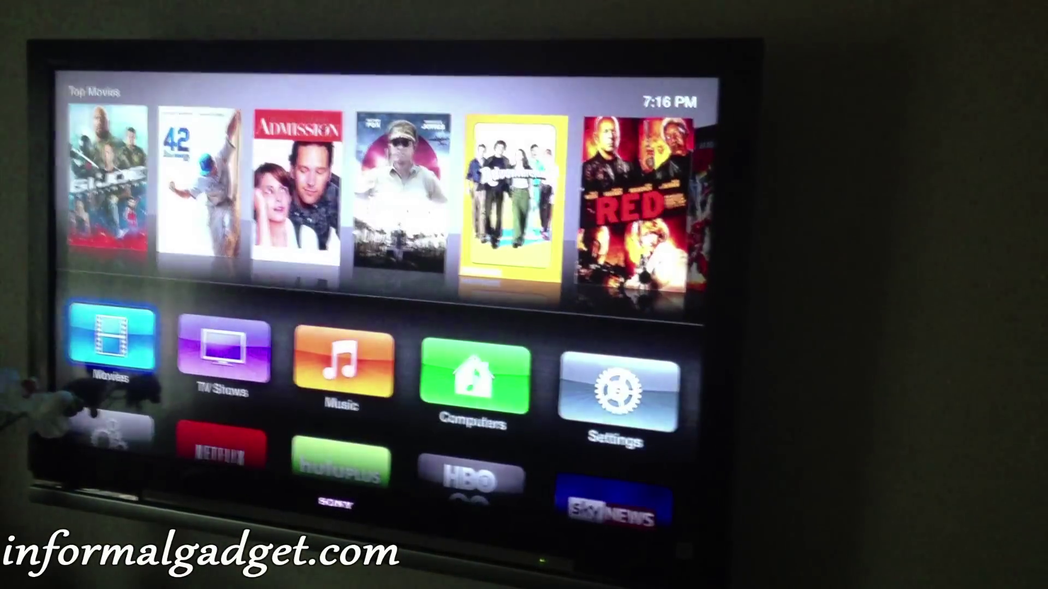
key(Down)
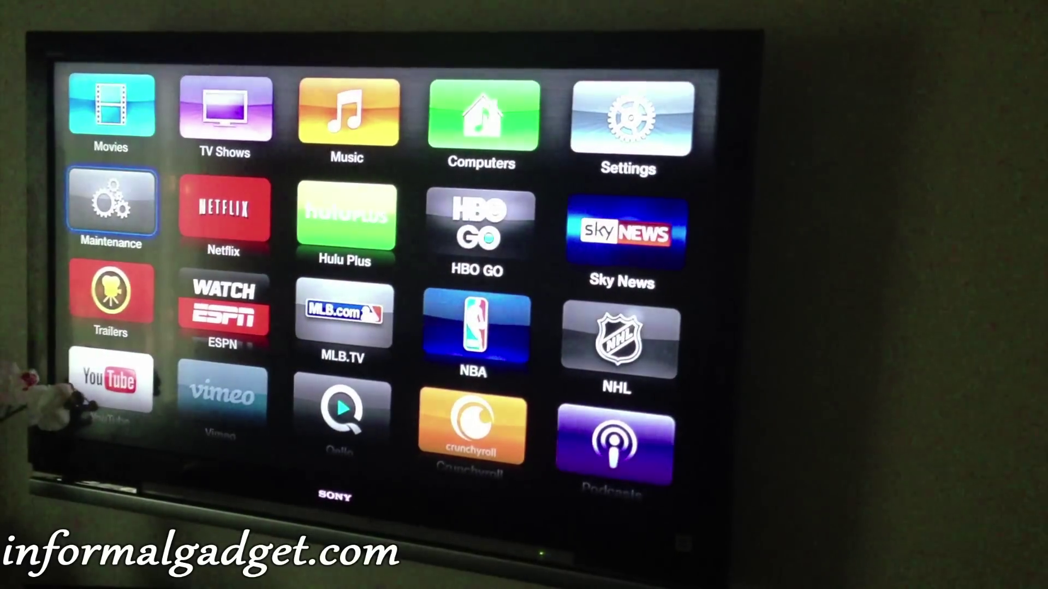
key(Return)
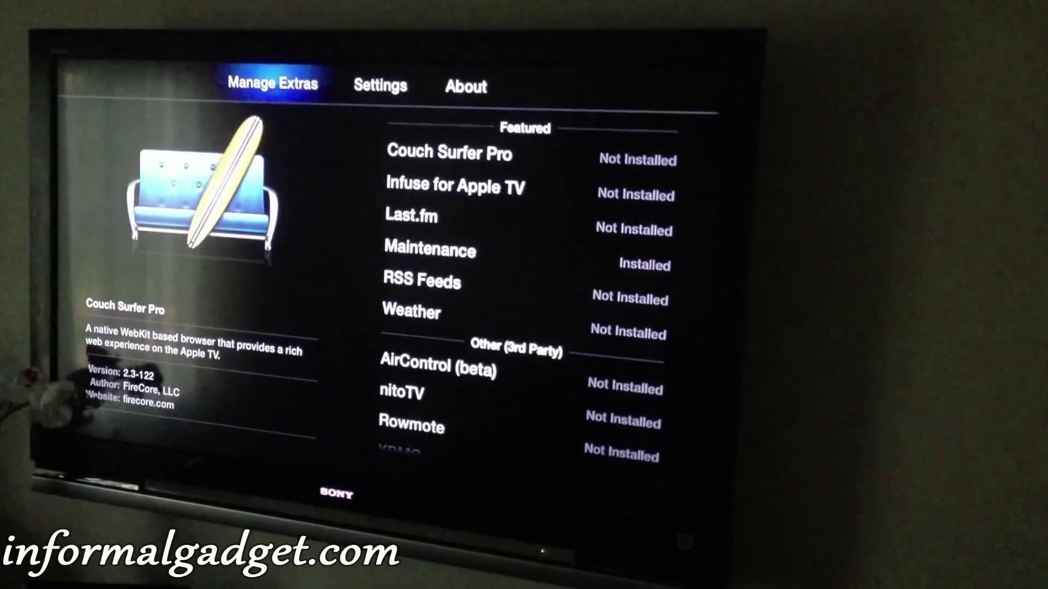
- Browse down the Manage Extras list past Last.fm to the third-party extras like Infuse
key(Return)
key(Down)
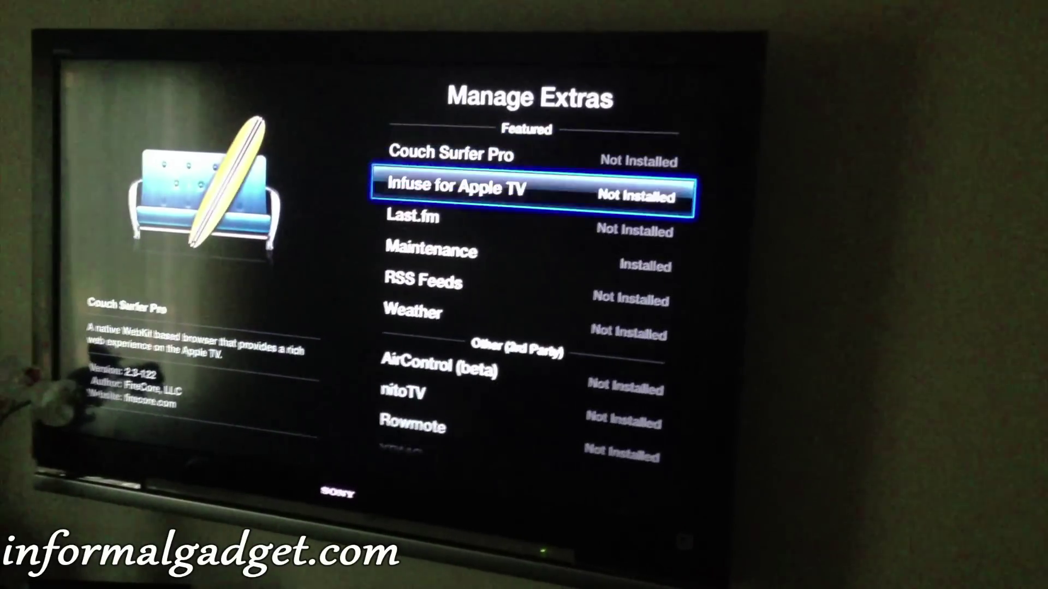
key(Down)
key(Down)
key(Down)
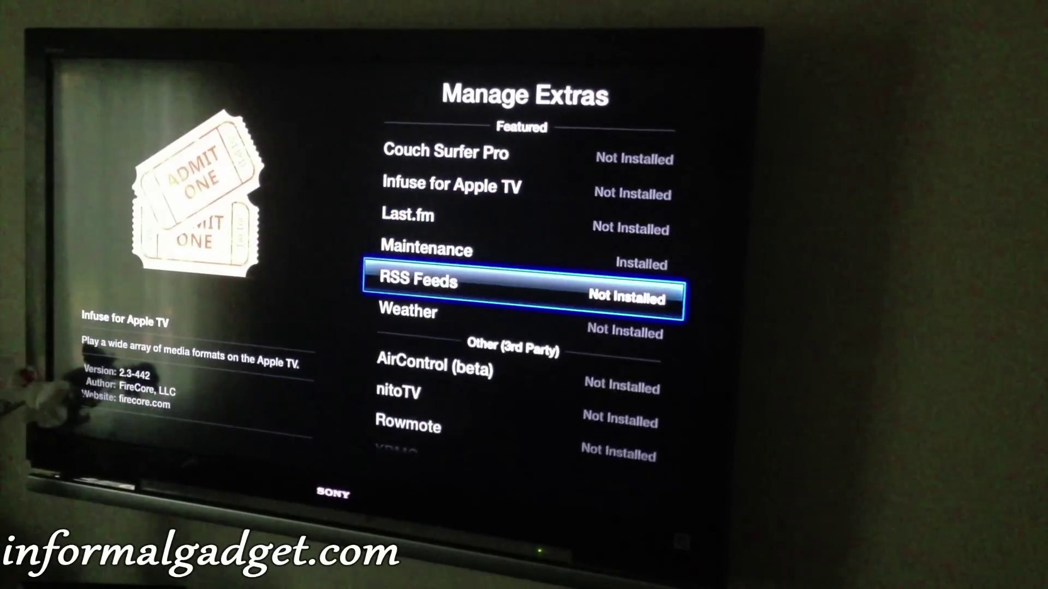
key(Down)
key(Down)
key(Down)
key(Down)
key(Down)
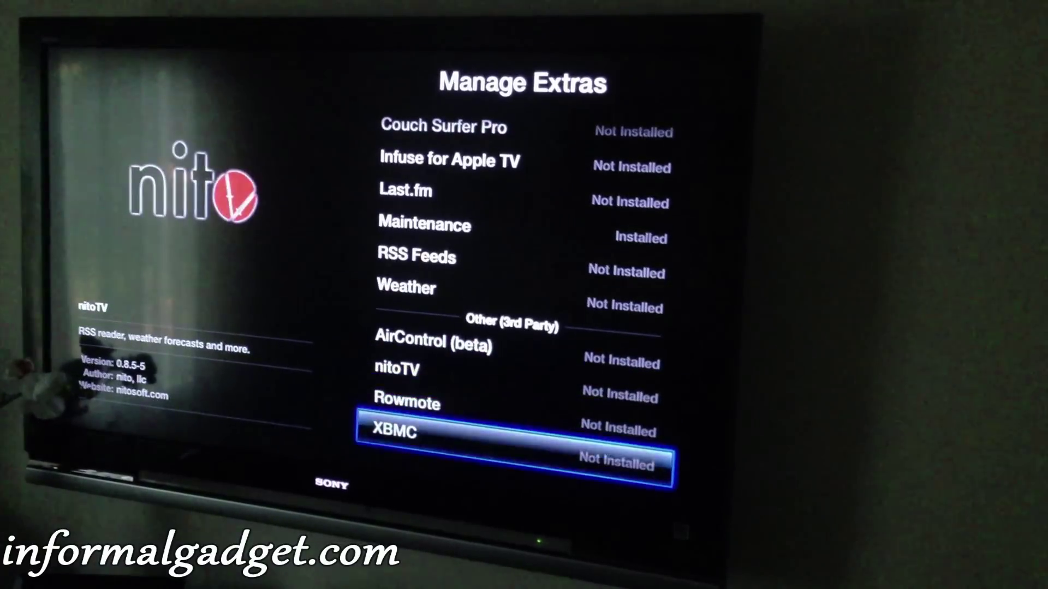
key(Down)
key(Down)
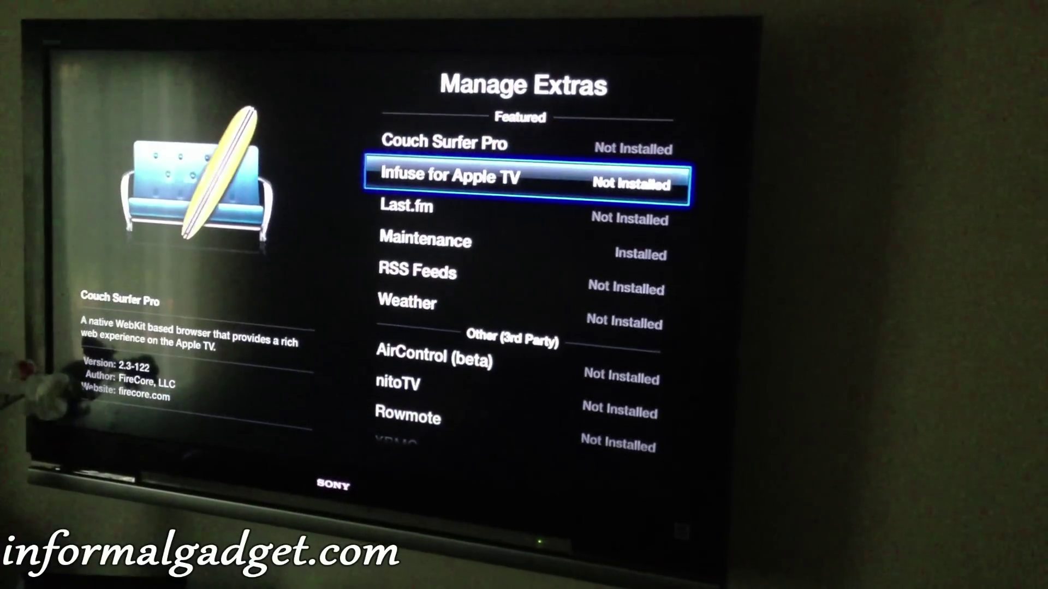
key(Down)
key(Down)
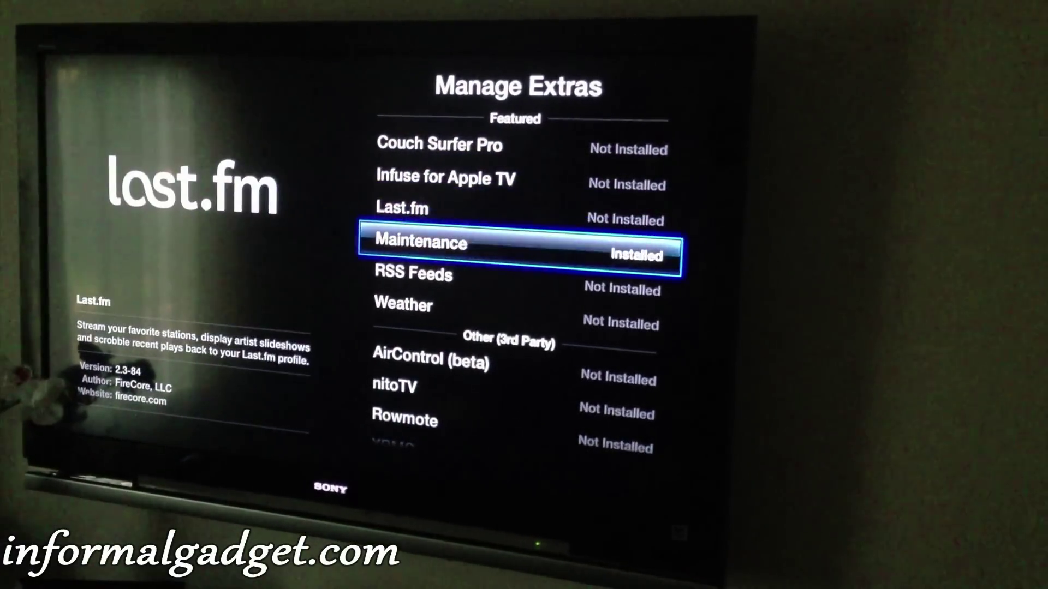
key(Down)
key(Down)
key(Down)
key(Down)
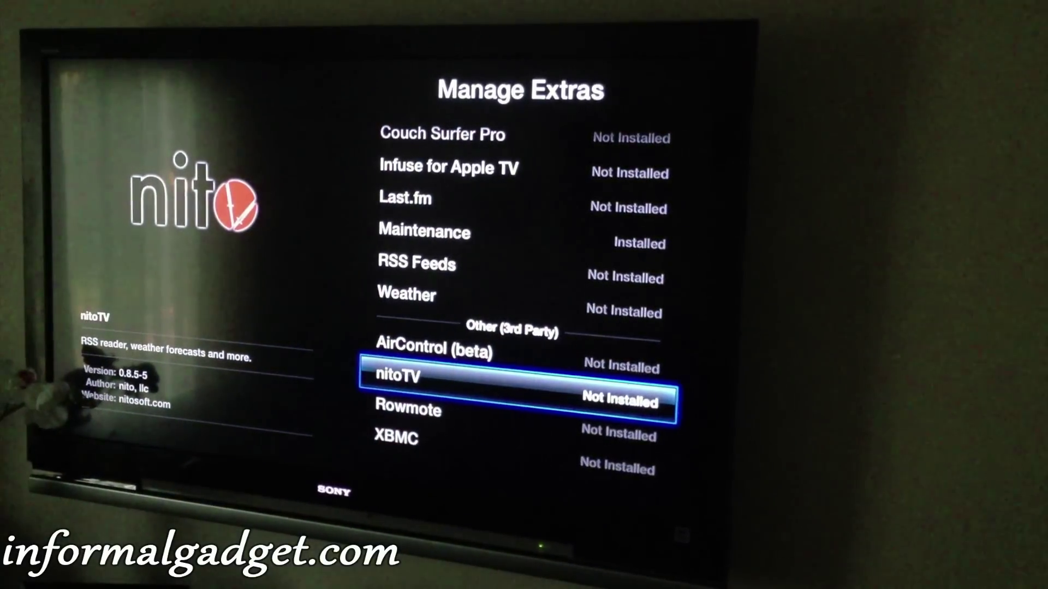
- View Maintenance's Settings and About sections, then return home with focus on the Maintenance channel
key(Escape)
key(Right)
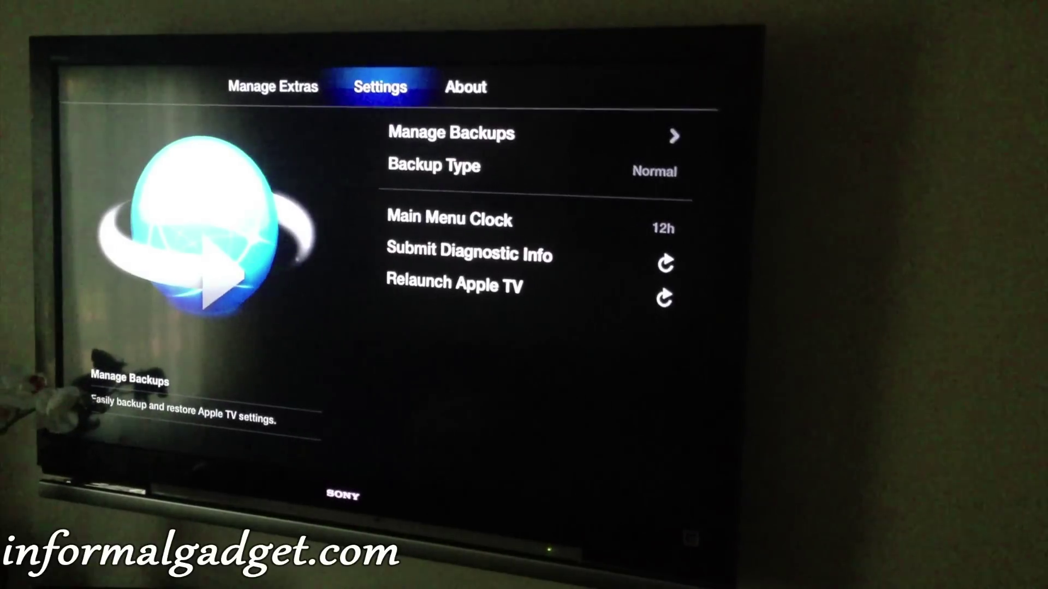
key(Right)
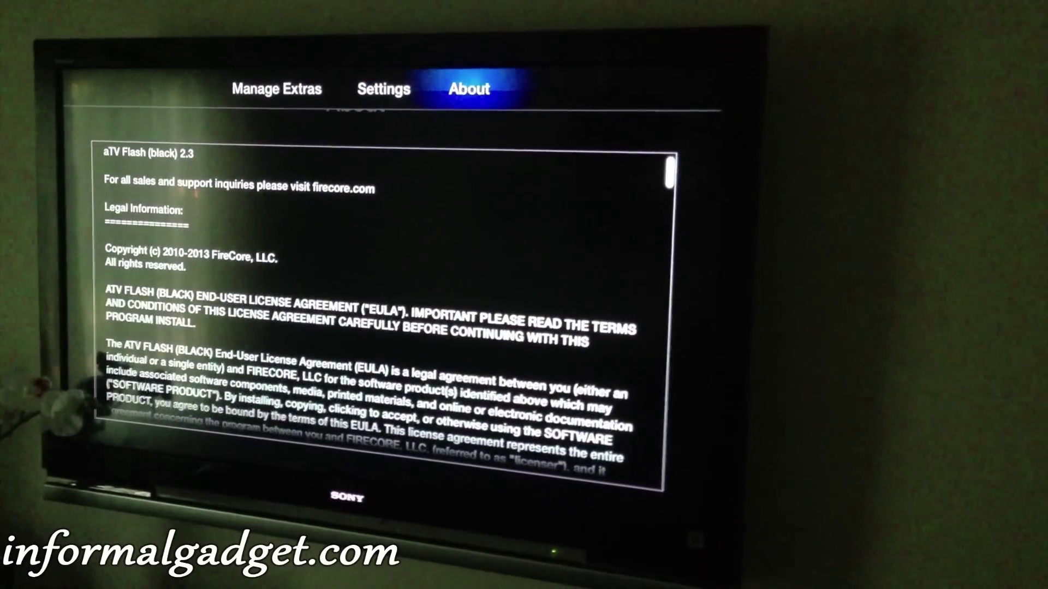
key(Left)
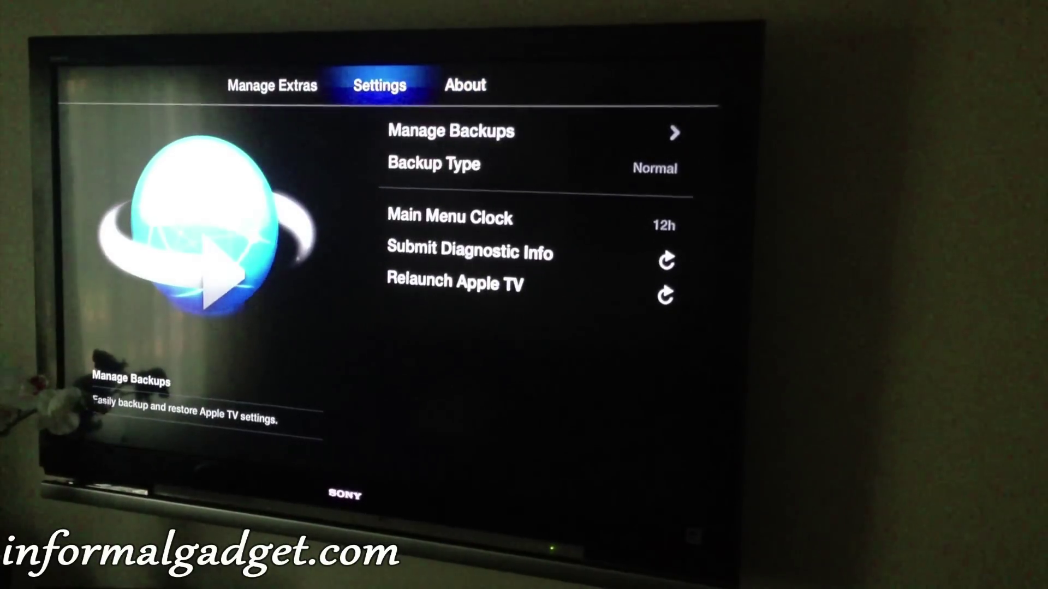
key(Escape)
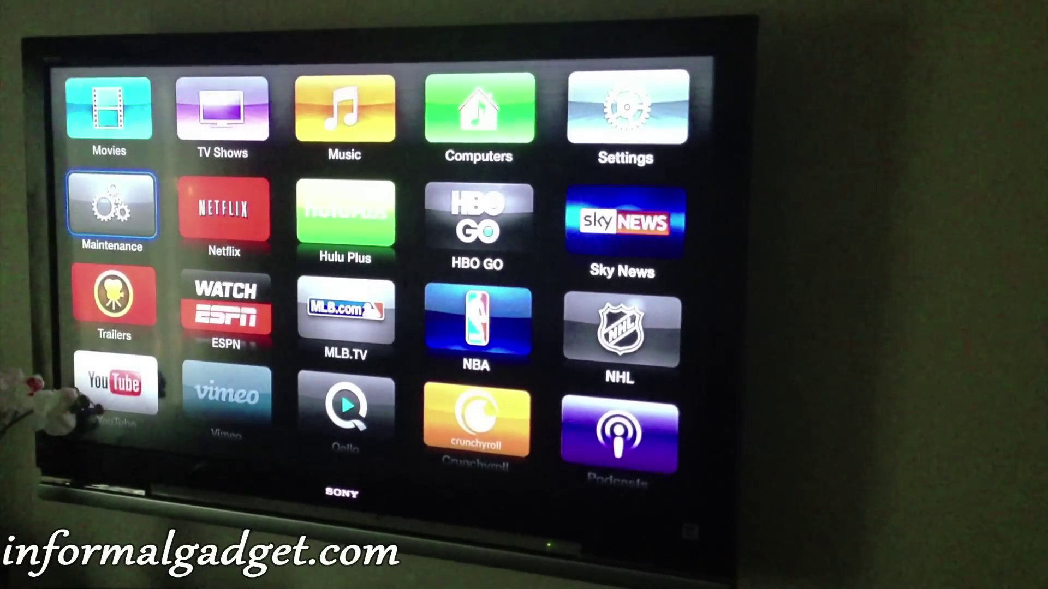
key(Up)
key(Up)
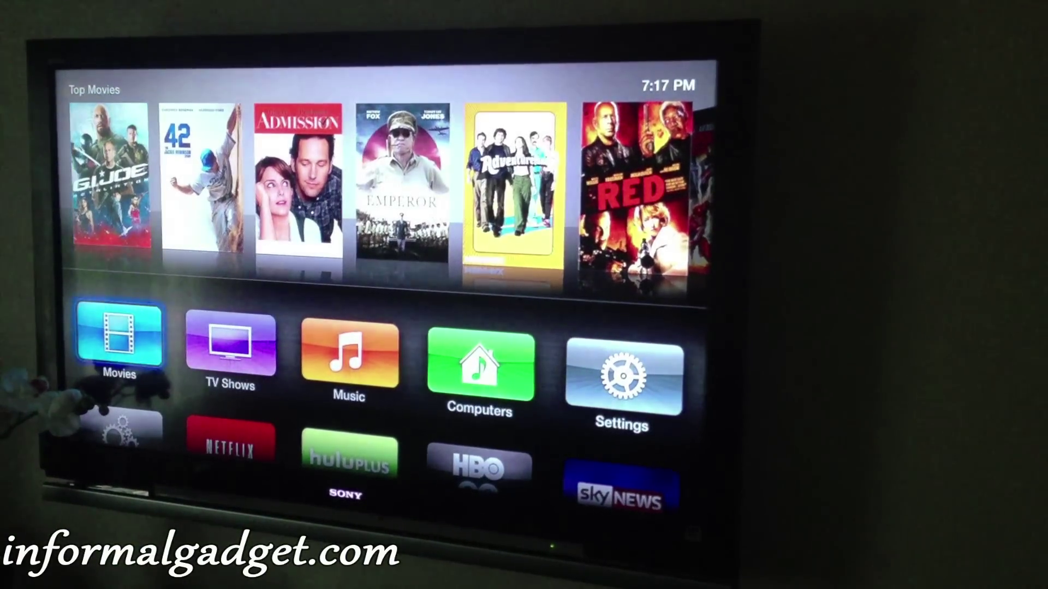
key(Down)
key(Down)
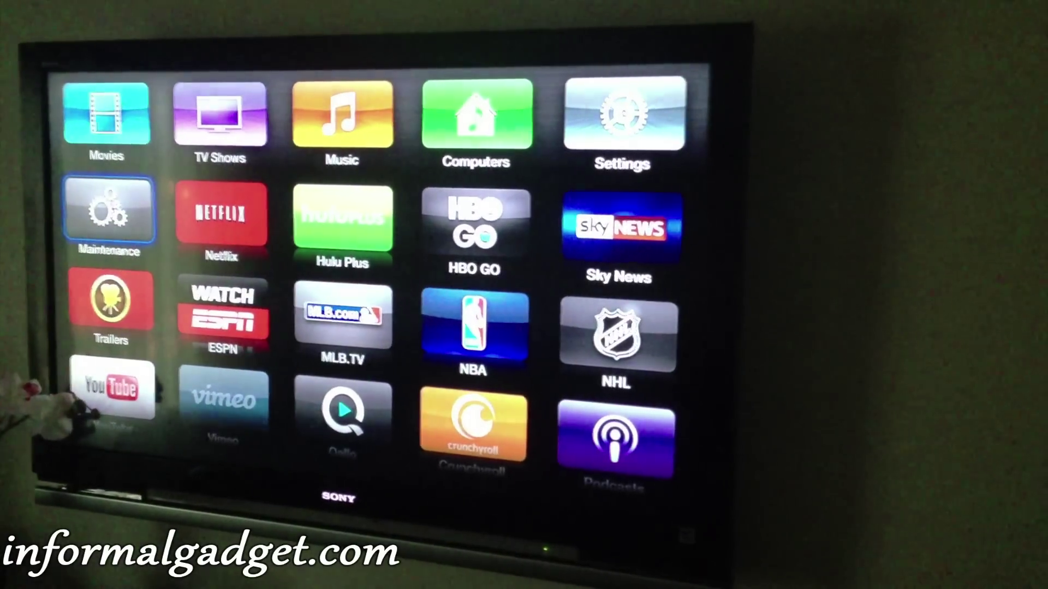